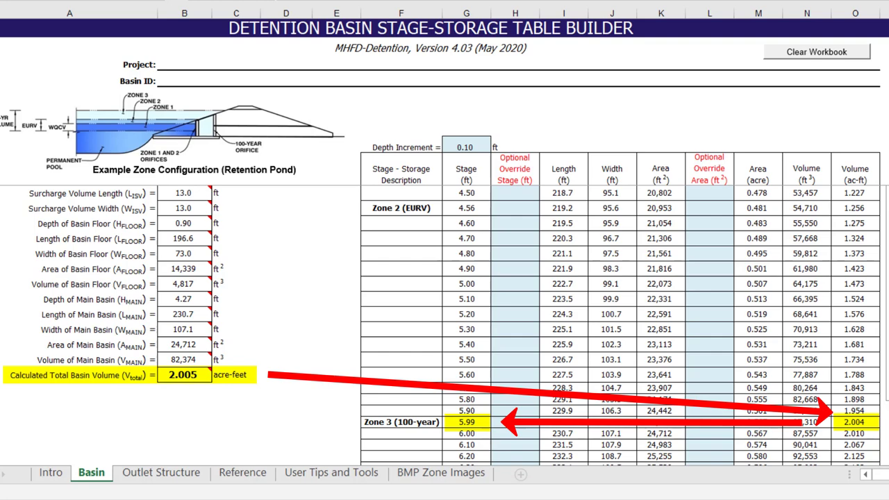
# Step: Review the estimated stages and volumes, orifice plate, vertical orifice and overflow weir inputs on the Outlet Structure sheet
pyautogui.click(198, 477)
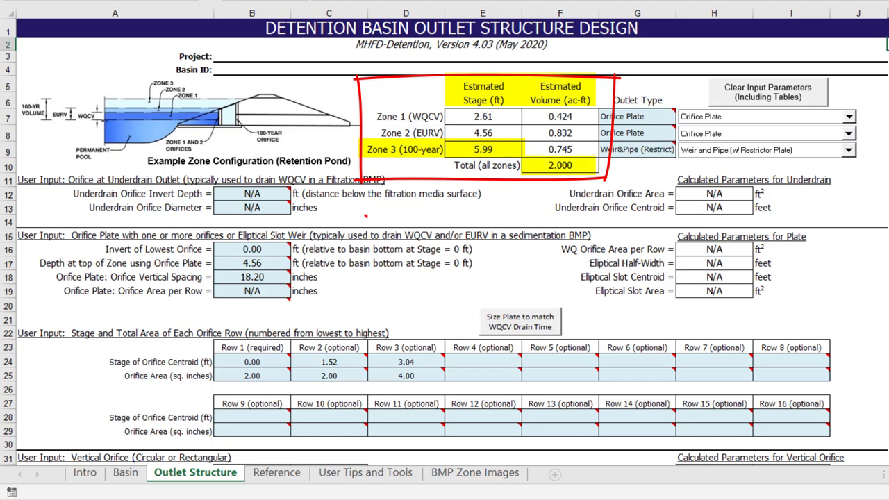
pyautogui.scroll(-4, 444, 243)
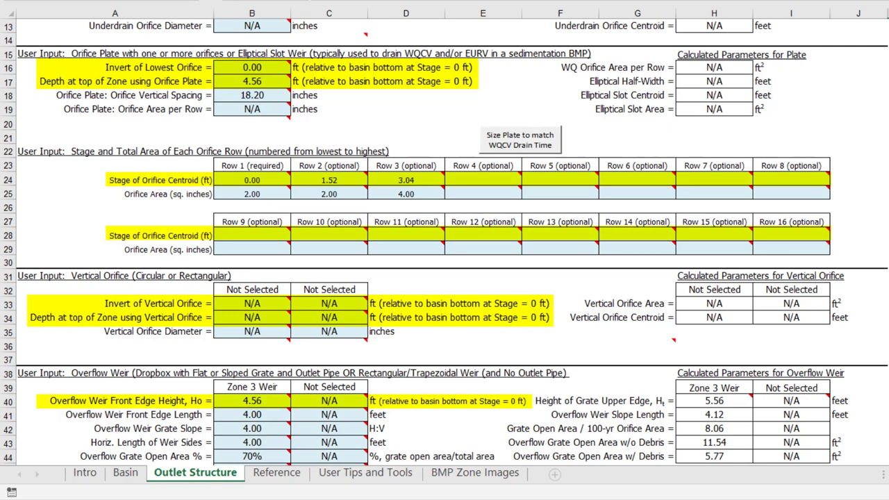
pyautogui.scroll(-7, 445, 243)
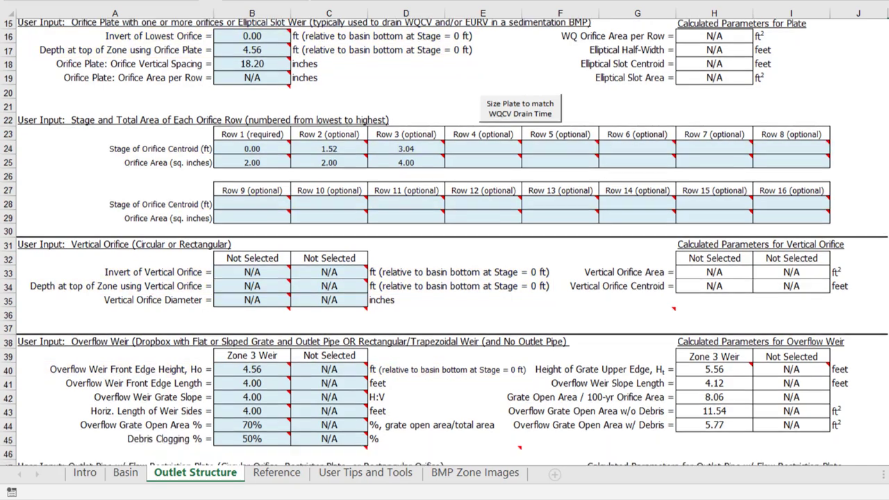
pyautogui.scroll(-4, 444, 242)
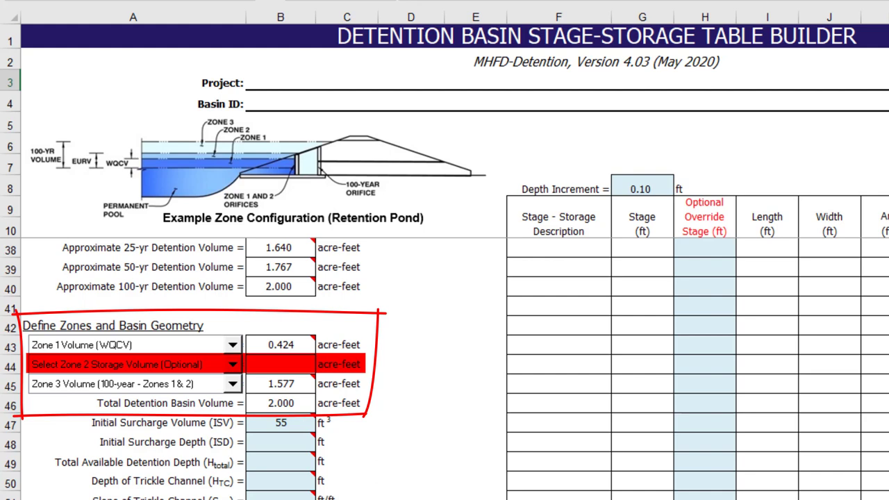
pyautogui.moveTo(21, 311); pyautogui.dragTo(366, 418)
pyautogui.moveTo(362, 312); pyautogui.dragTo(25, 419)
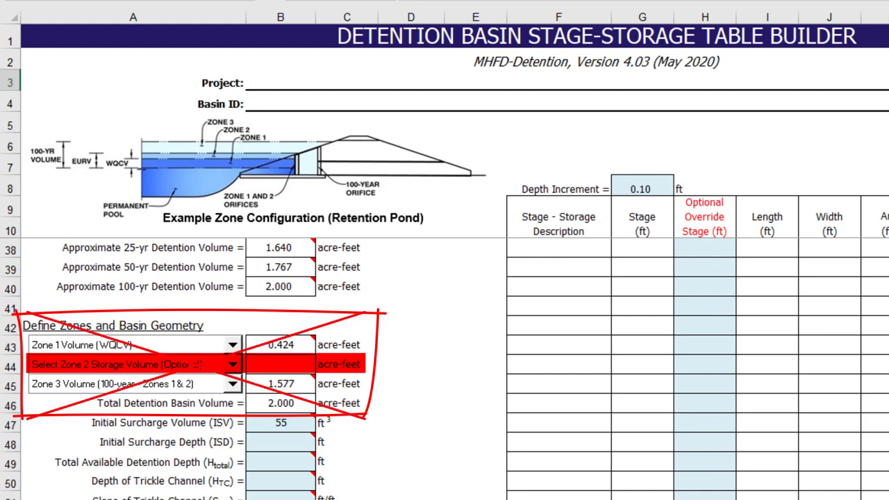
pyautogui.press('Escape')
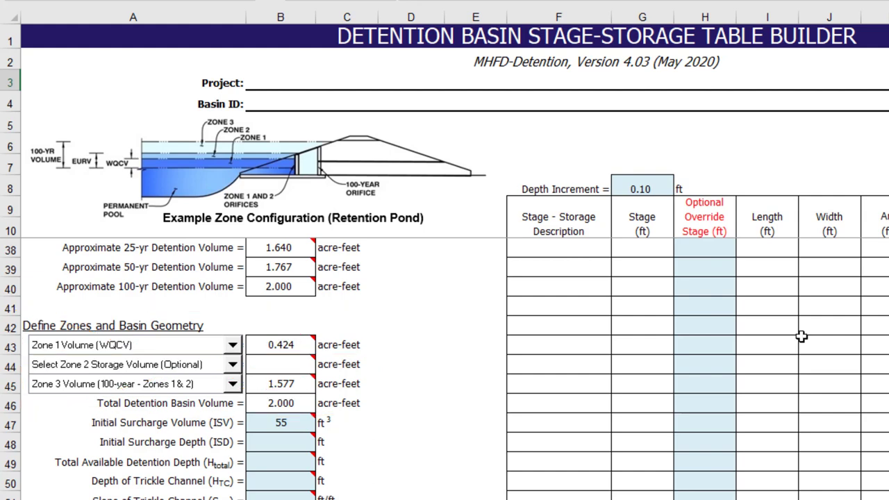
# Step: Set the Zone 2 storage volume to "Zone 2 Volume (100-year - Zone 1)" in the zone and basin geometry definitions
pyautogui.click(231, 366)
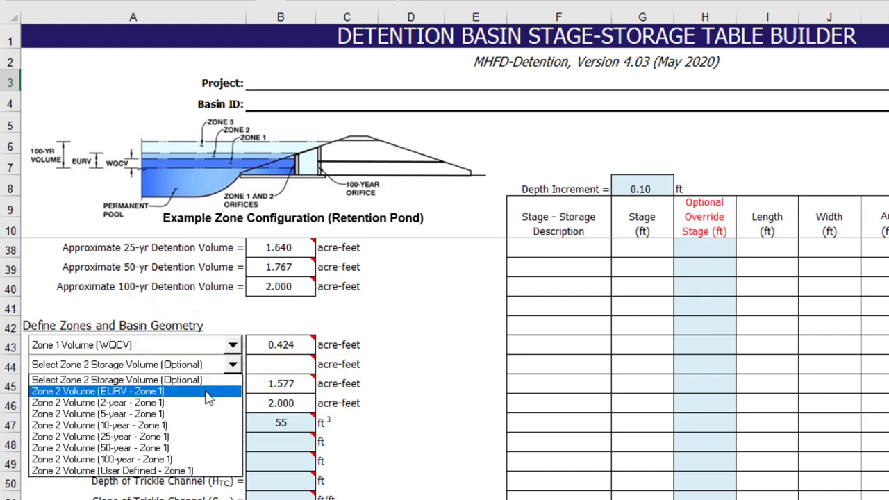
pyautogui.click(199, 459)
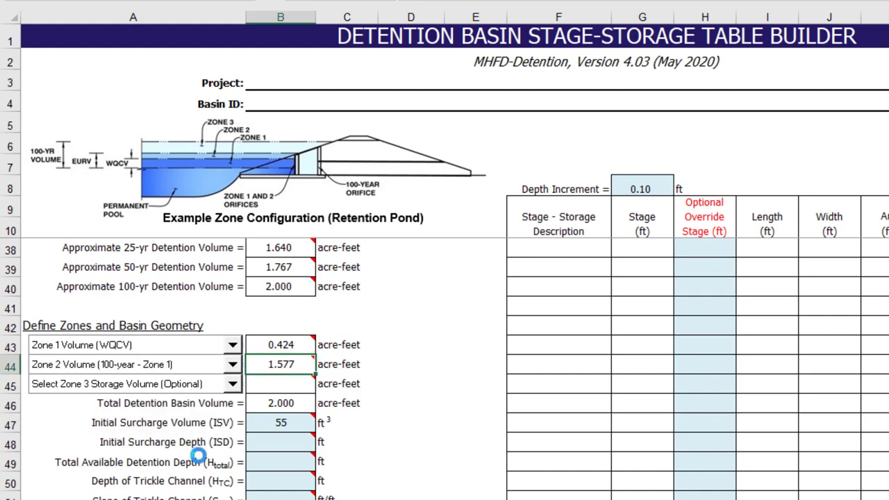
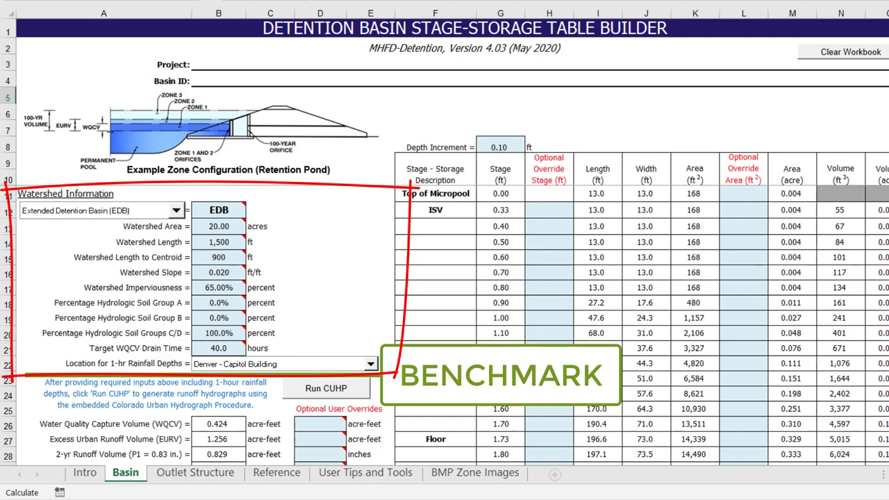
# Step: Clear the Initial Surcharge Depth (ISD) value in the zone and basin geometry inputs
pyautogui.scroll(-4, 444, 319)
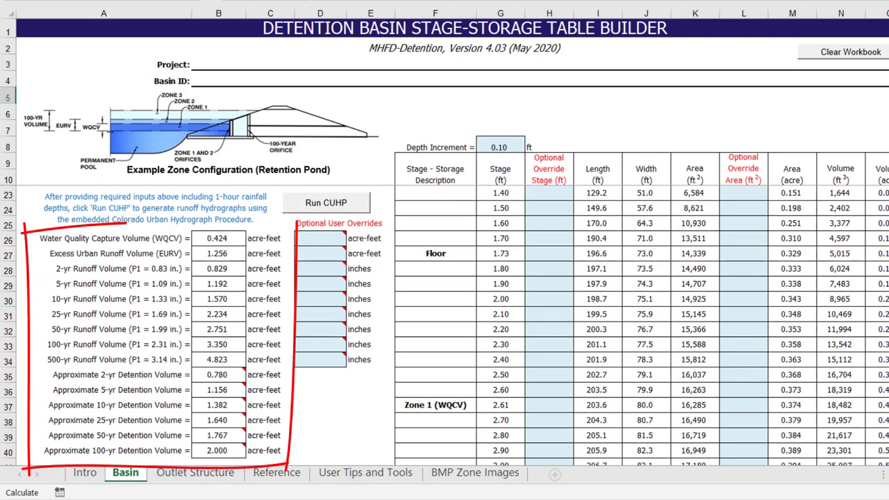
pyautogui.scroll(-6, 445, 326)
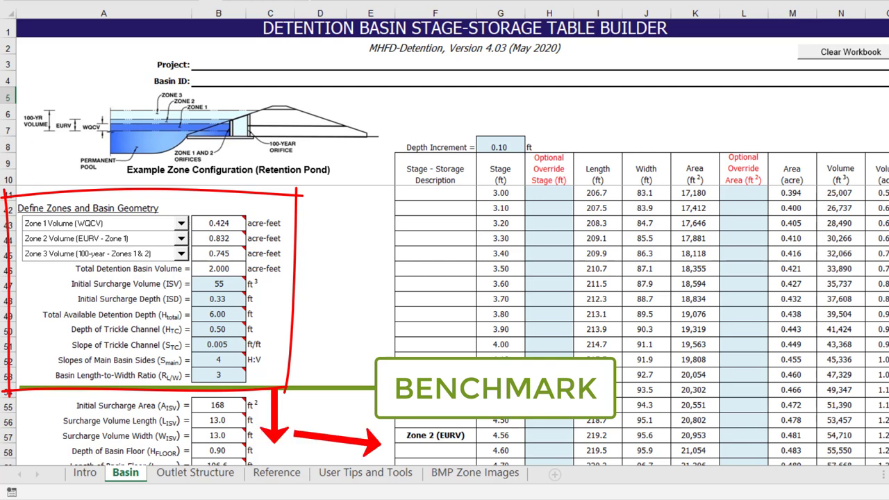
pyautogui.click(220, 300)
pyautogui.press('BackSpace')
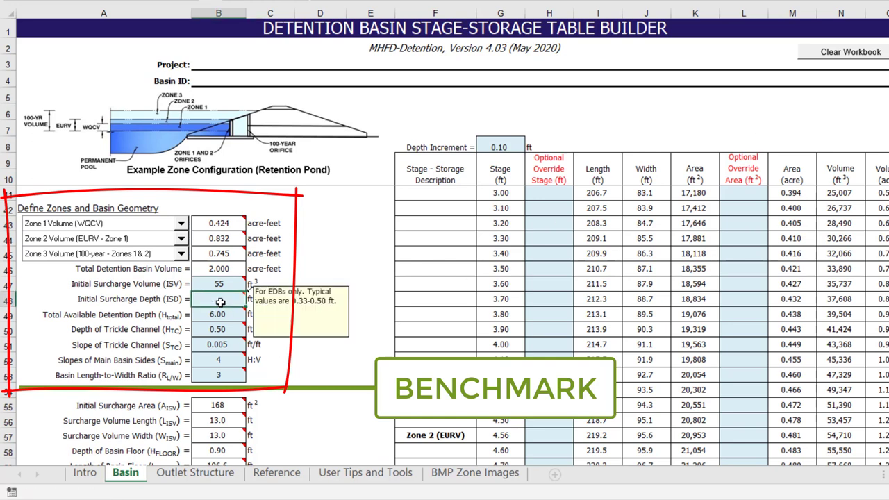
pyautogui.hotkey('ctrl', 'Return')
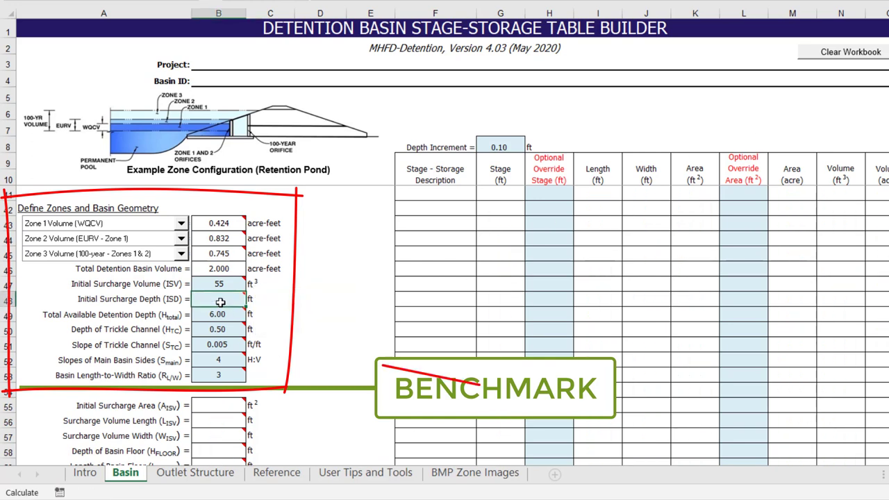
pyautogui.click(304, 270)
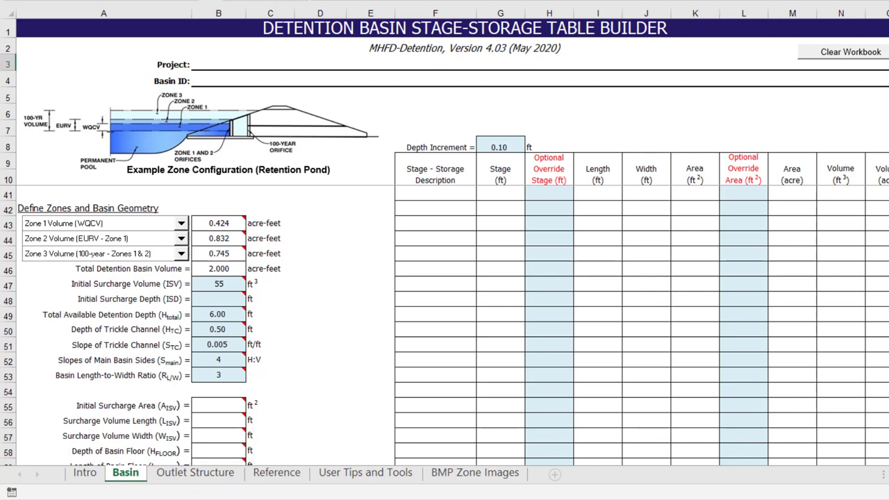
# Step: Add a stage-storage override row with a stage of 5 ft and an area of 22,073 ft²
pyautogui.click(559, 445)
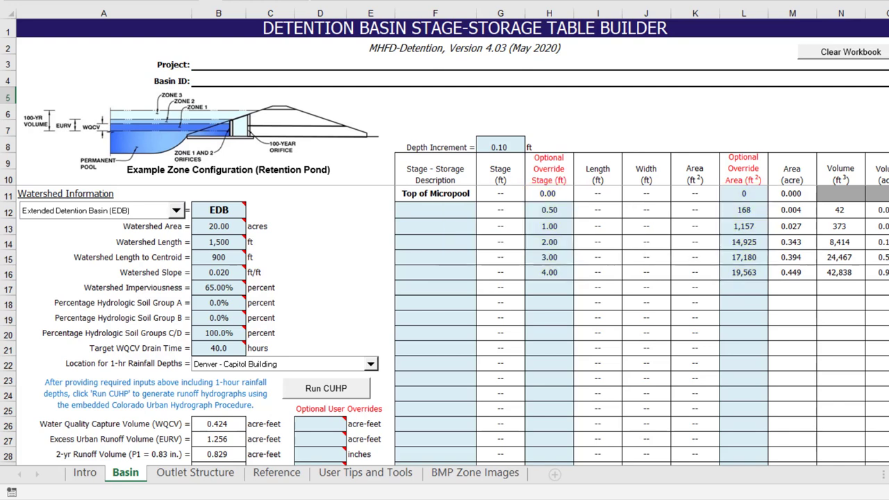
pyautogui.click(552, 288)
pyautogui.write('5')
pyautogui.press('Tab')
pyautogui.press('Tab')
pyautogui.press('Tab')
pyautogui.press('Tab')
pyautogui.write('22073')
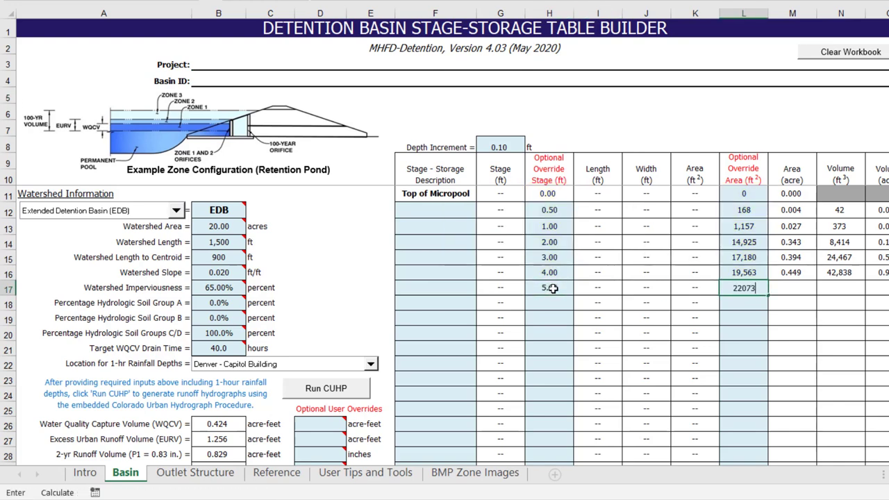
pyautogui.press('Return')
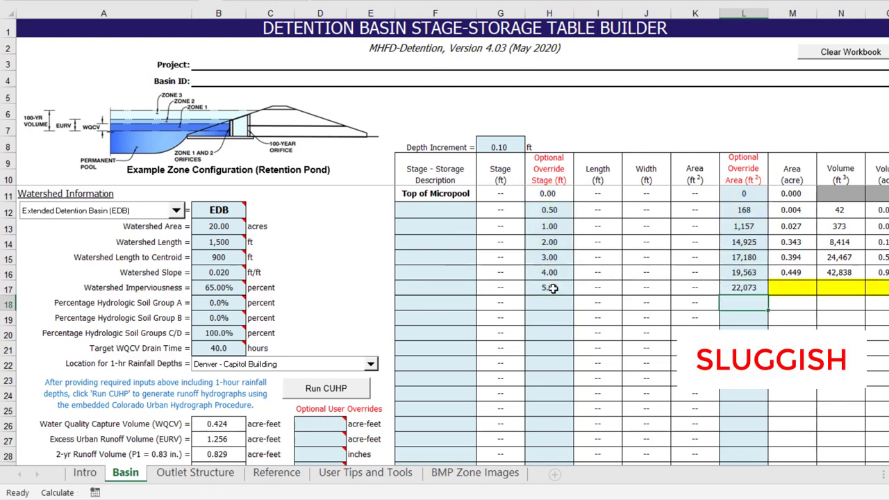
# Step: Add a stage-storage override row with a stage of 6 ft and an area of 24,712 ft²
pyautogui.press('Left')
pyautogui.press('Left')
pyautogui.press('Left')
pyautogui.press('Left')
pyautogui.write('6')
pyautogui.press('Tab')
pyautogui.press('Tab')
pyautogui.press('Tab')
pyautogui.press('Tab')
pyautogui.write('2')
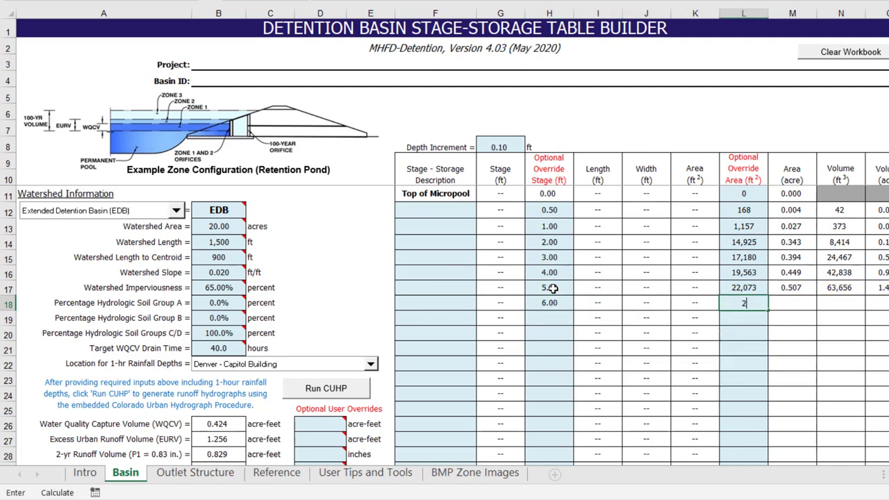
pyautogui.write('4,712')
pyautogui.press('Return')
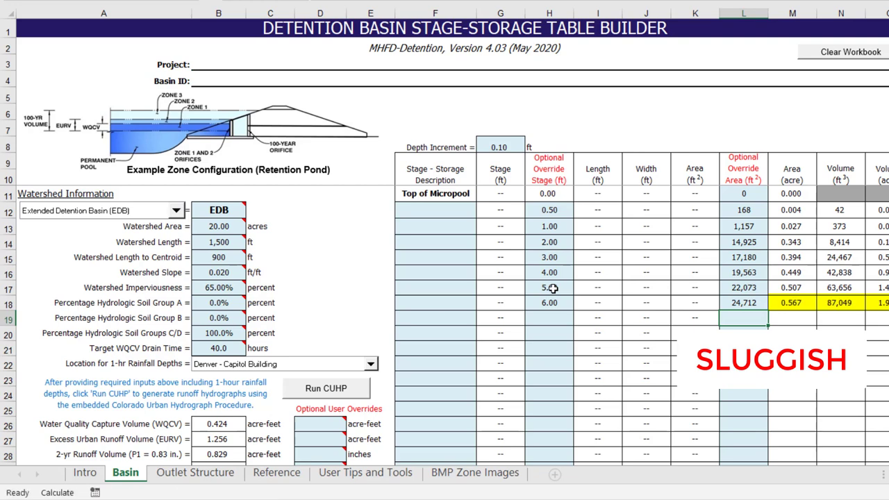
# Step: Enter override stages of 7, 8 and 9 ft in the three rows below the 6 ft stage
pyautogui.press('Left')
pyautogui.press('Left')
pyautogui.press('Left')
pyautogui.press('Left')
pyautogui.write('7')
pyautogui.press('Return')
pyautogui.write('8')
pyautogui.press('Return')
pyautogui.write('9')
pyautogui.press('Return')
# Step: Enter override areas of 27,478, 30,737 and 33,395 ft² for the 7, 8 and 9 ft stages
pyautogui.press('Right')
pyautogui.press('Up')
pyautogui.press('Up')
pyautogui.press('Up')
pyautogui.press('Up')
pyautogui.press('Right')
pyautogui.press('Right')
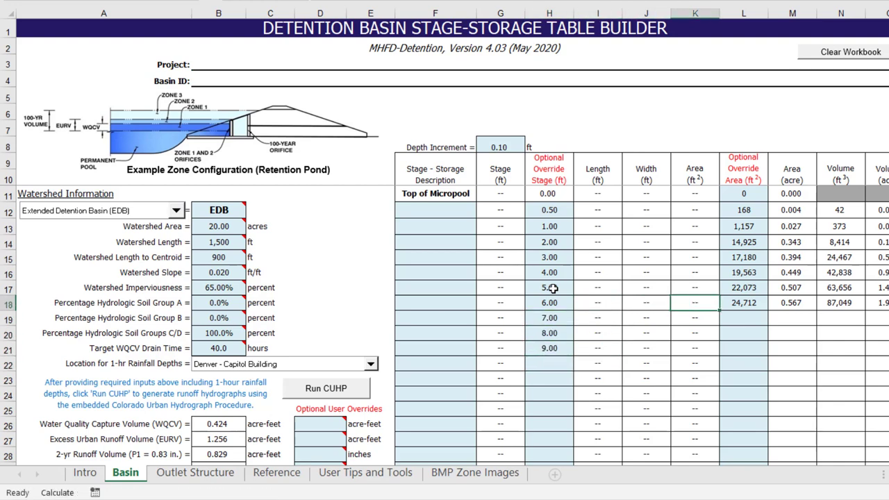
pyautogui.press('Right')
pyautogui.press('Down')
pyautogui.write('27,478')
pyautogui.press('Return')
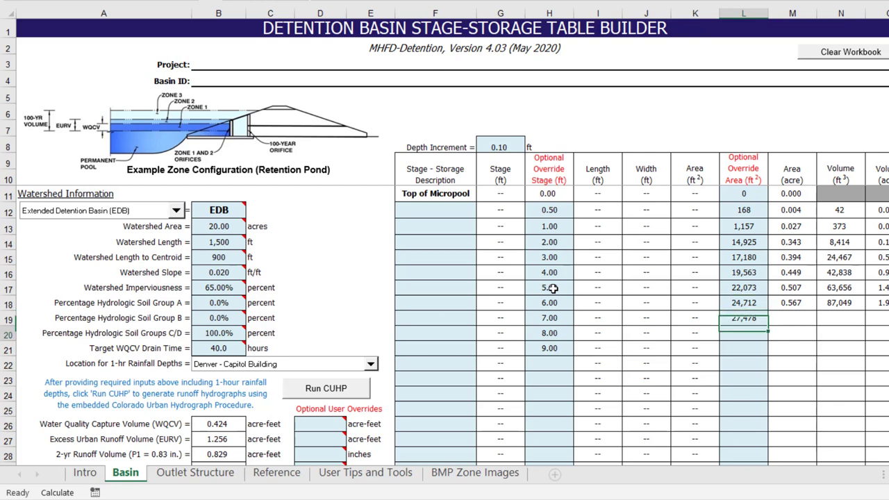
pyautogui.write('30737')
pyautogui.press('Return')
pyautogui.write('33395')
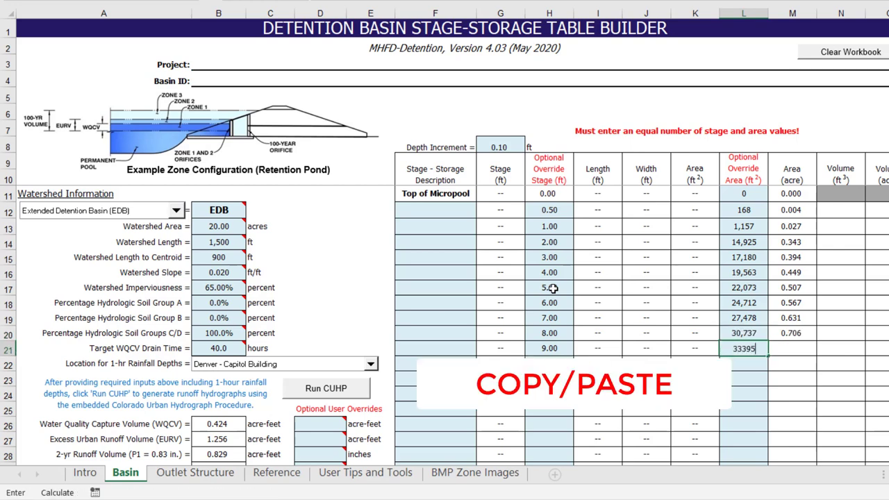
pyautogui.press('Return')
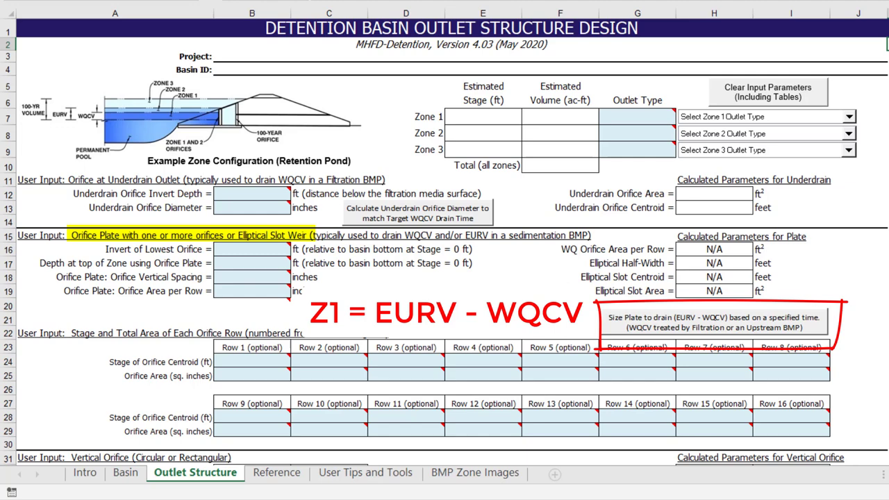
# Step: Examine the blank outlet structure inputs and their sizing buttons for the orifice plate, vertical orifice and overflow weir
pyautogui.scroll(-4, 444, 243)
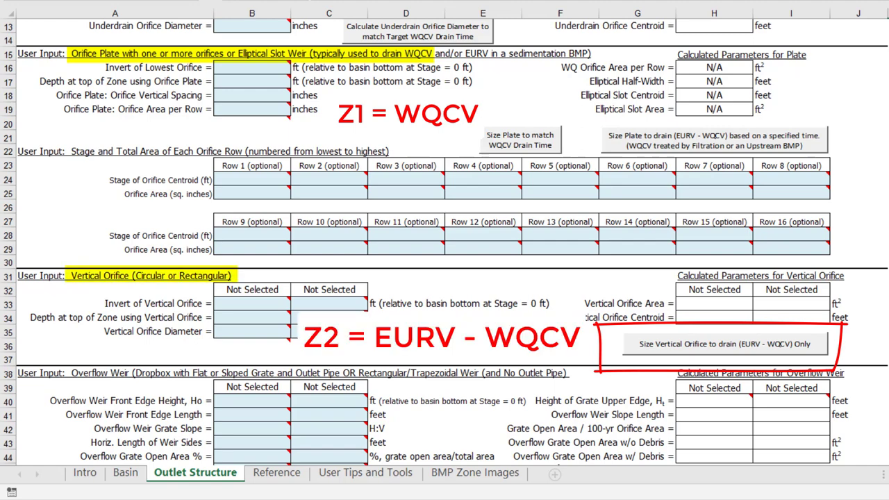
pyautogui.scroll(-5, 444, 243)
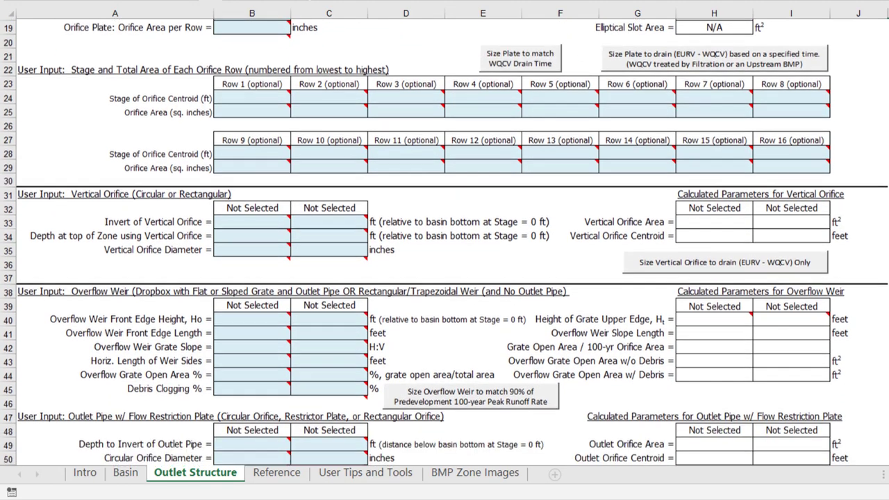
pyautogui.scroll(-1, 444, 243)
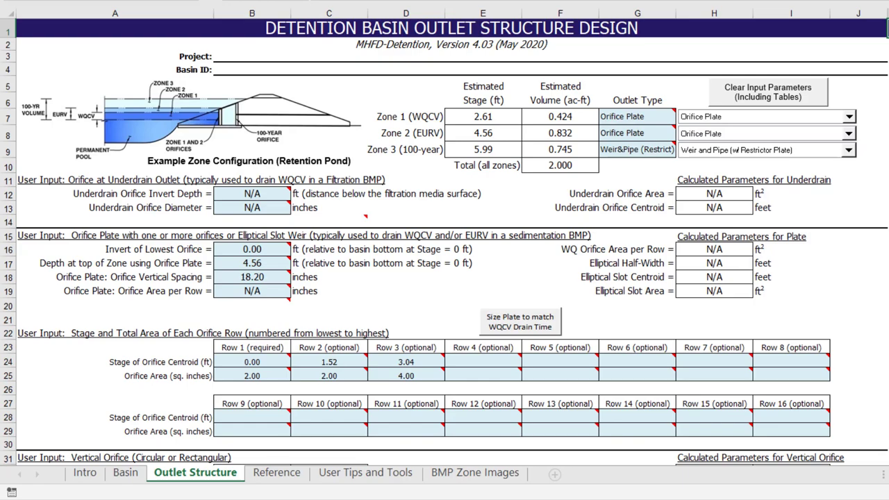
# Step: Review the completed outlet design and routed hydrograph results, and show the Stage-Storage-Discharge table
pyautogui.scroll(-11, 445, 242)
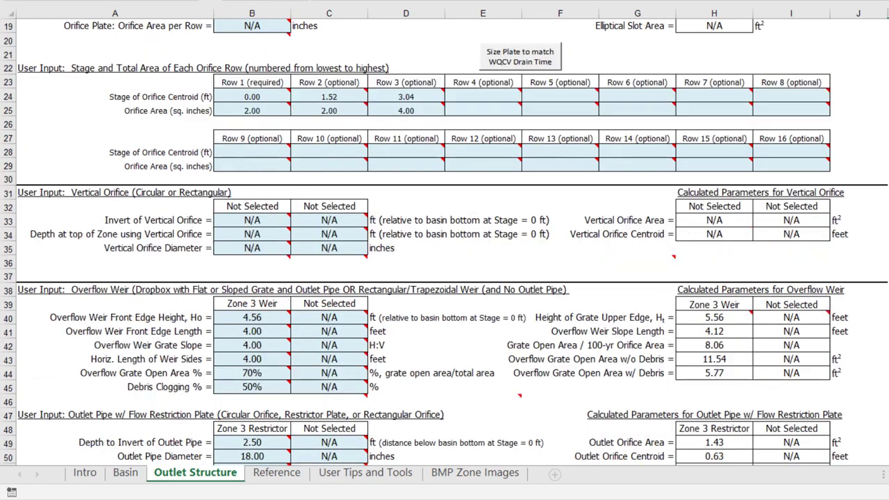
pyautogui.scroll(-9, 445, 241)
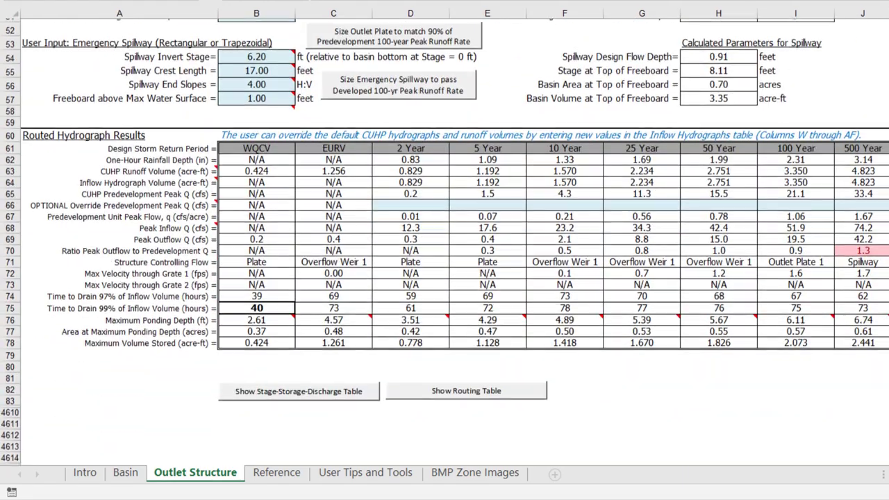
pyautogui.scroll(-1, 444, 241)
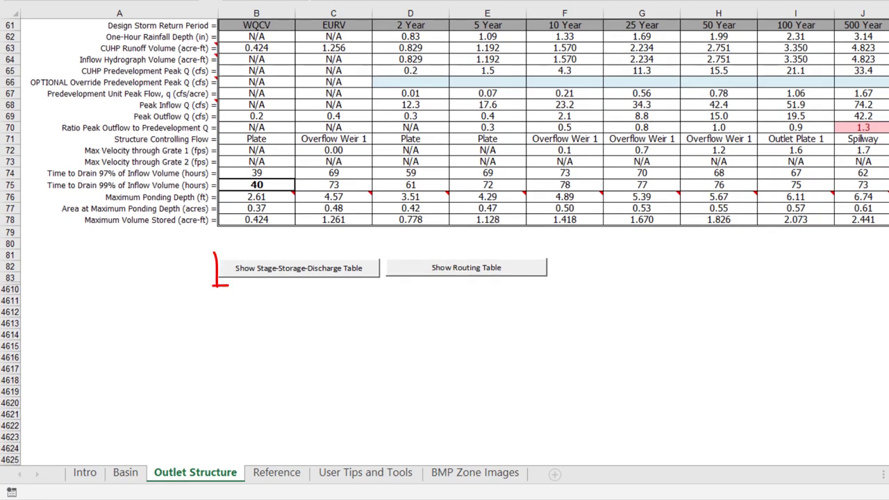
pyautogui.click(298, 271)
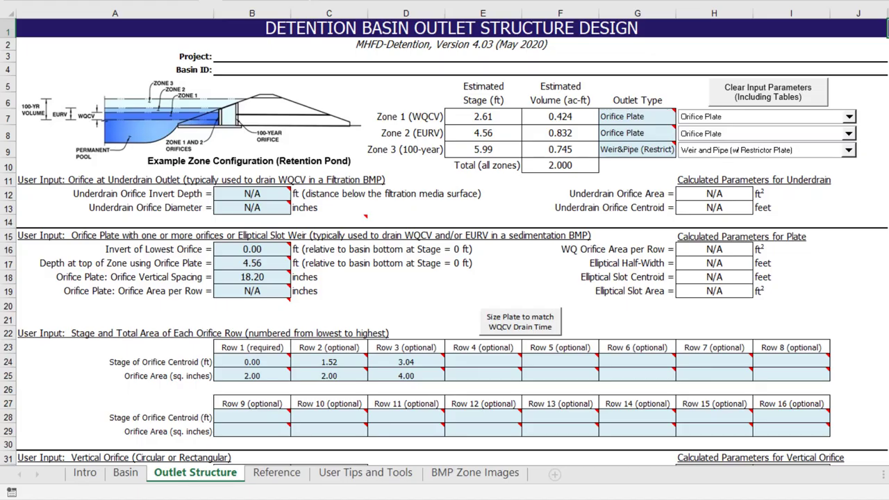
# Step: Examine the inflow and outflow hydrograph chart and the ponding depth versus drain time chart beside the outlet inputs
pyautogui.hscroll(10, 444, 250)
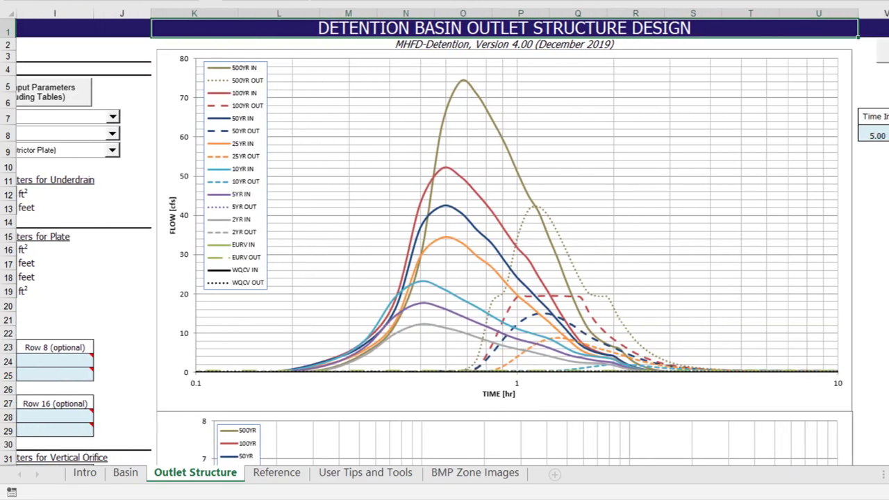
pyautogui.scroll(-7, 445, 250)
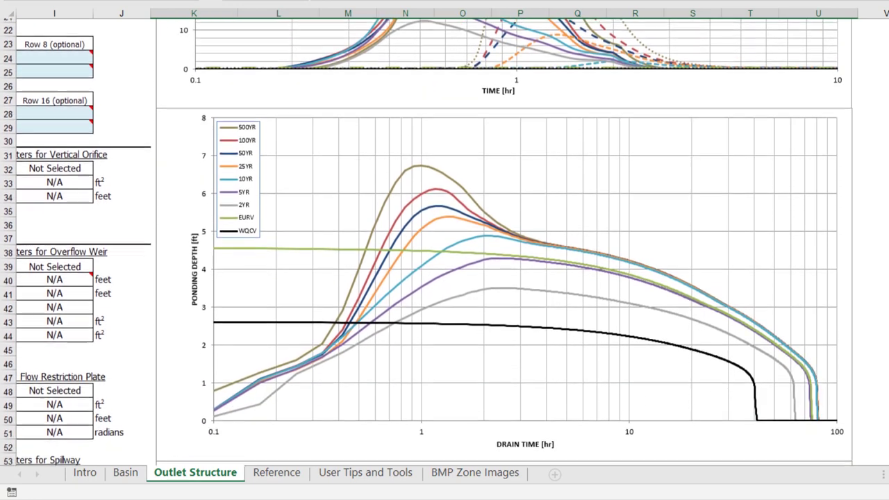
pyautogui.scroll(-1, 445, 250)
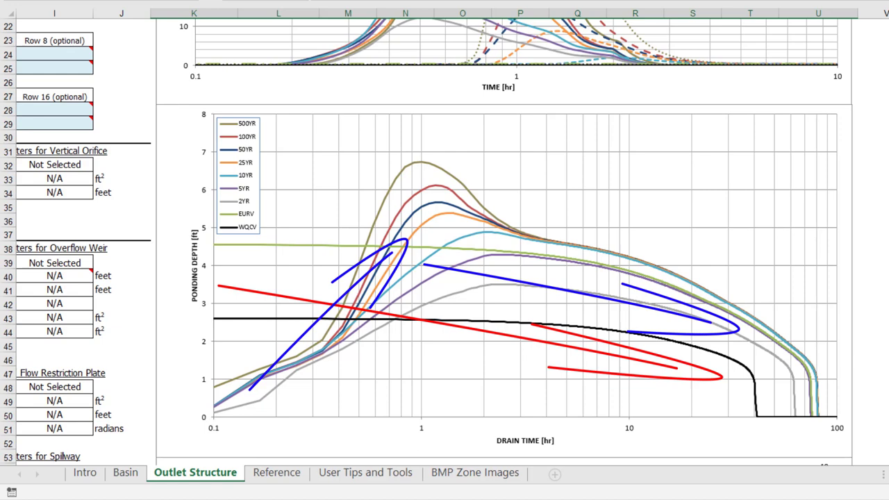
# Step: Review the zone definitions on the Basin sheet, and the outlet inputs and routed hydrograph results on the Outlet Structure sheet
pyautogui.hotkey('ctrl', 'pageup')
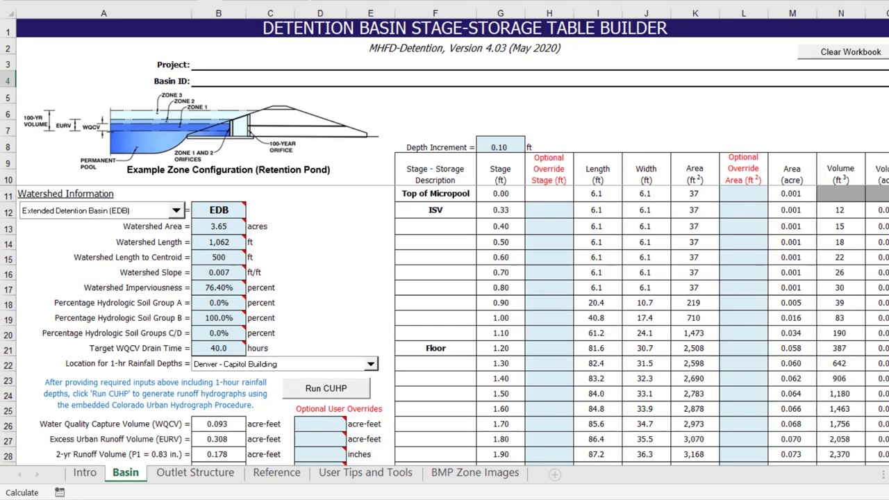
pyautogui.scroll(-9, 444, 326)
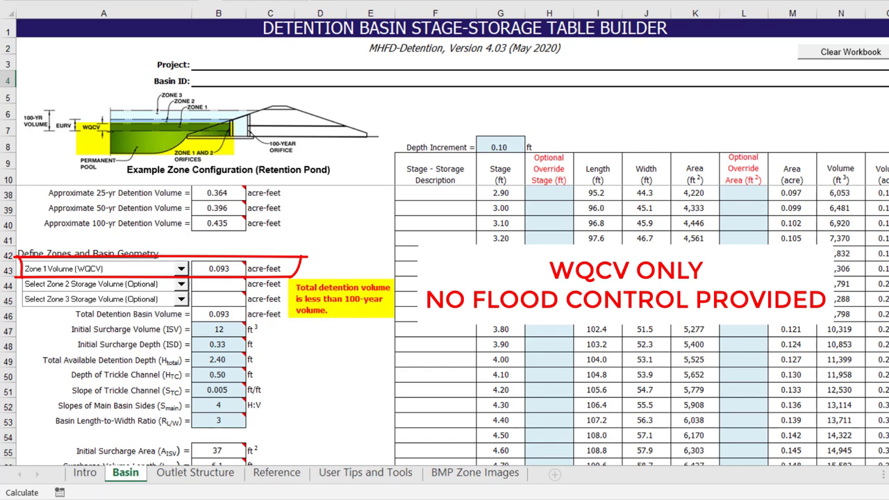
pyautogui.click(212, 478)
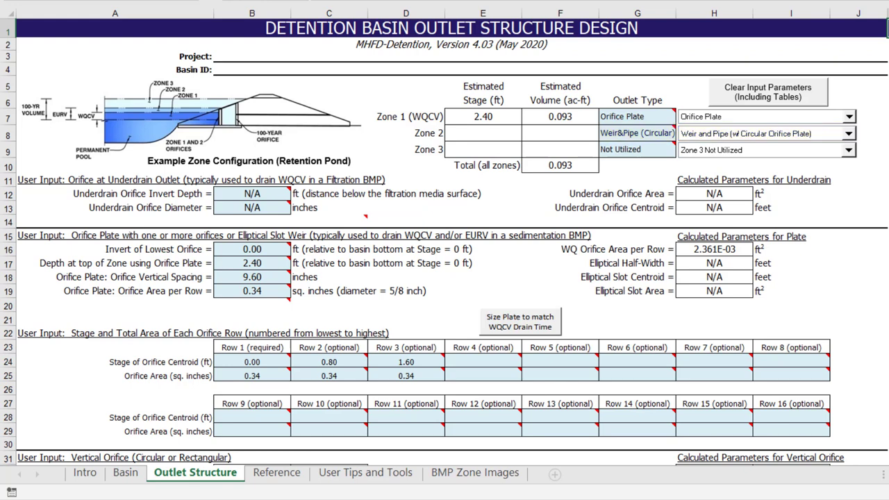
pyautogui.scroll(-8, 445, 243)
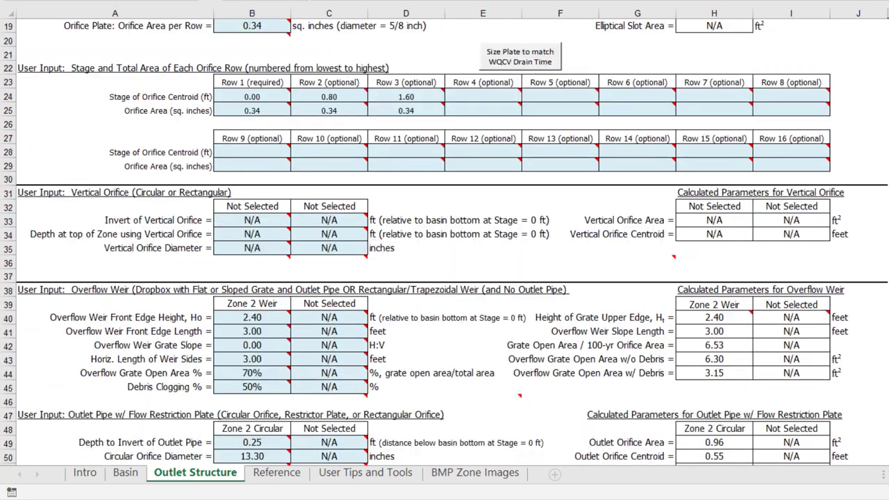
pyautogui.scroll(-8, 445, 244)
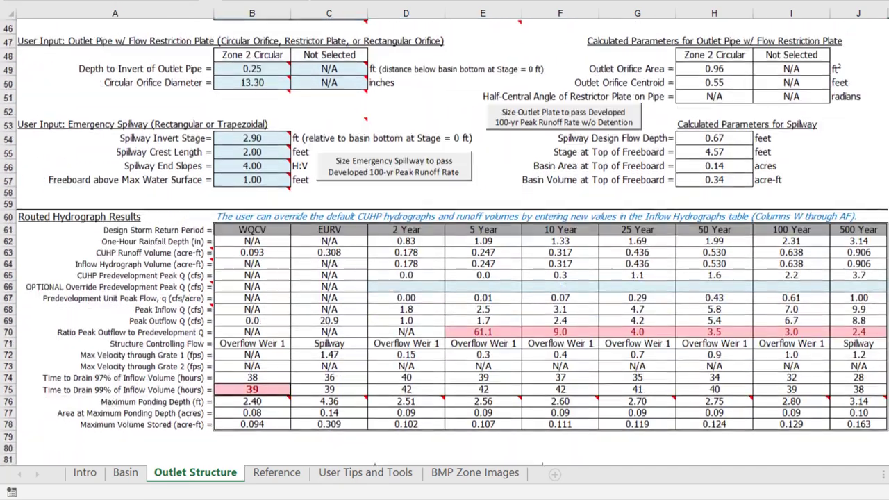